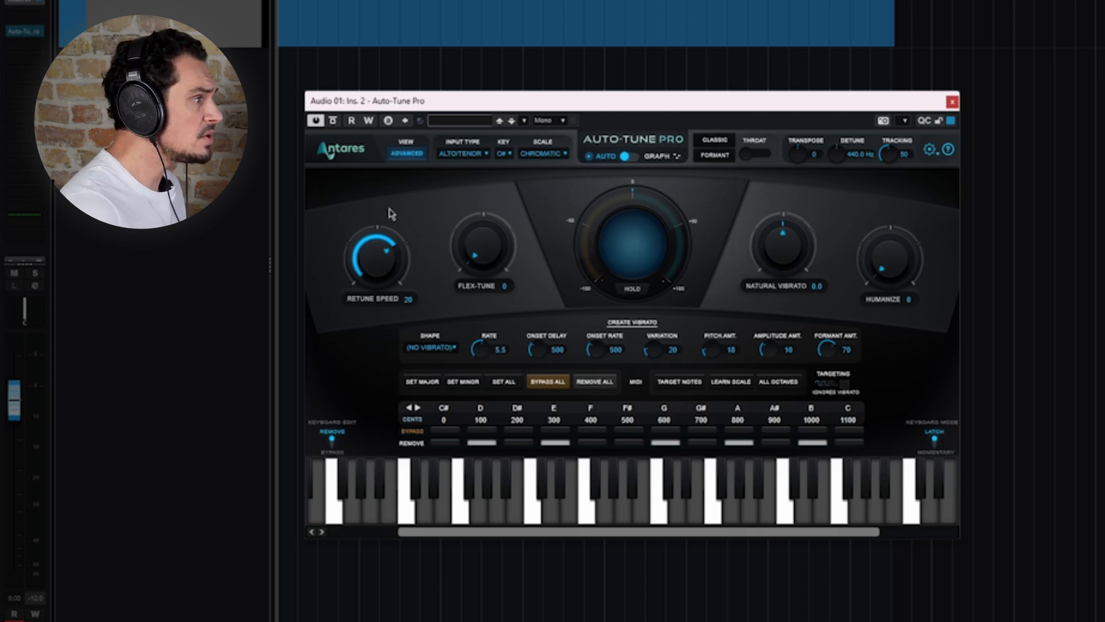
Set Retune Speed to 0 and play the vocal to hear the hard pitch correction.
{"action": "left_click_drag", "start_coordinate": [390, 265], "coordinate": [391, 199]}
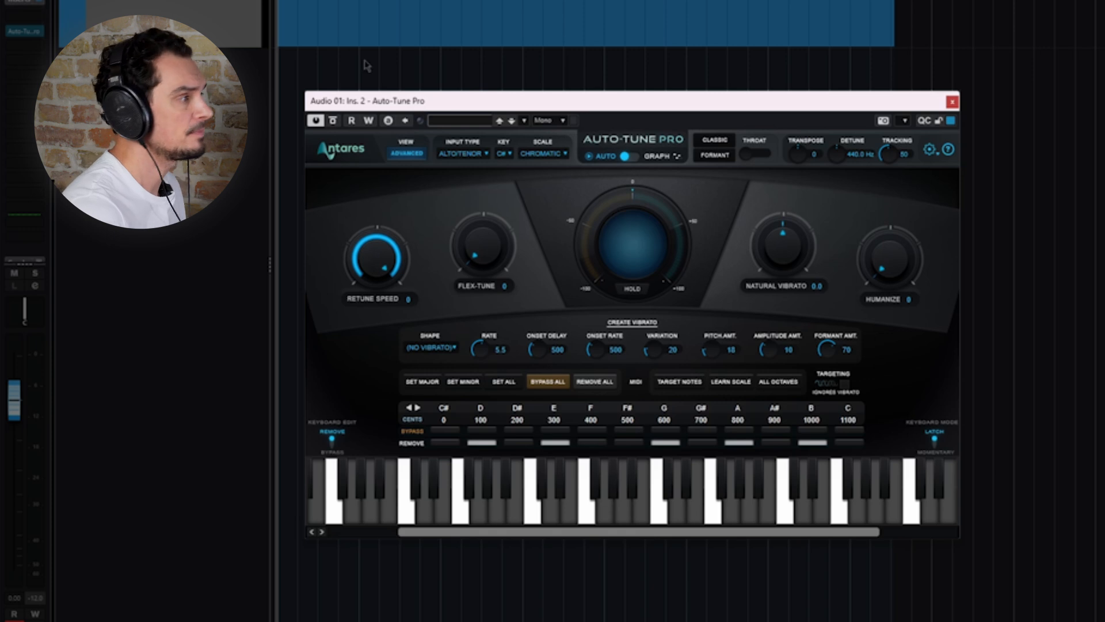
{"action": "key", "text": "space"}
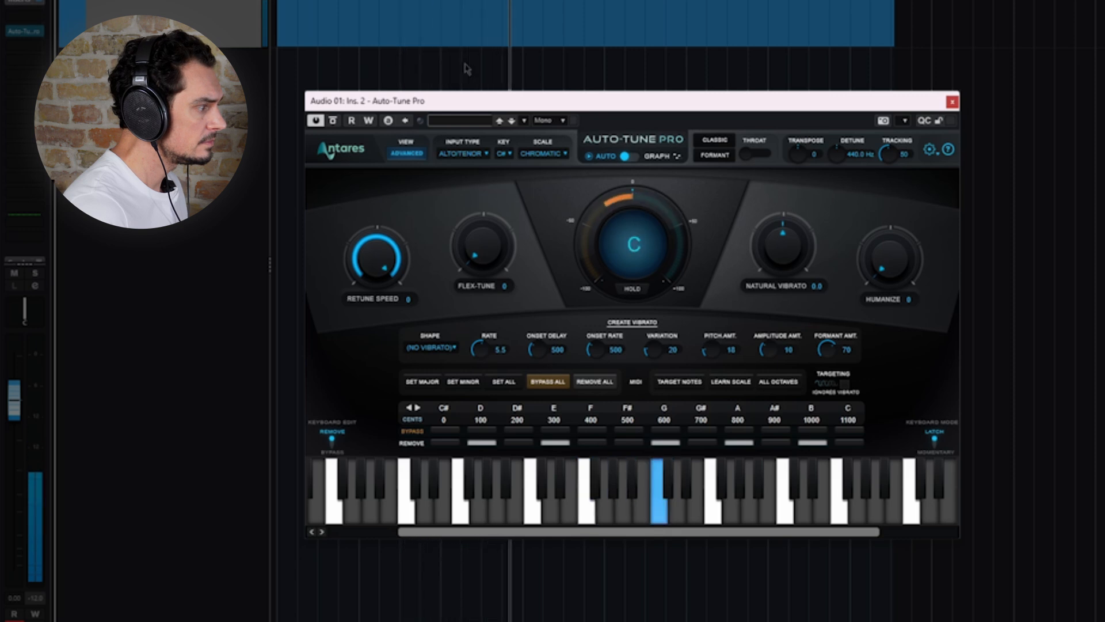
{"action": "key", "text": "space"}
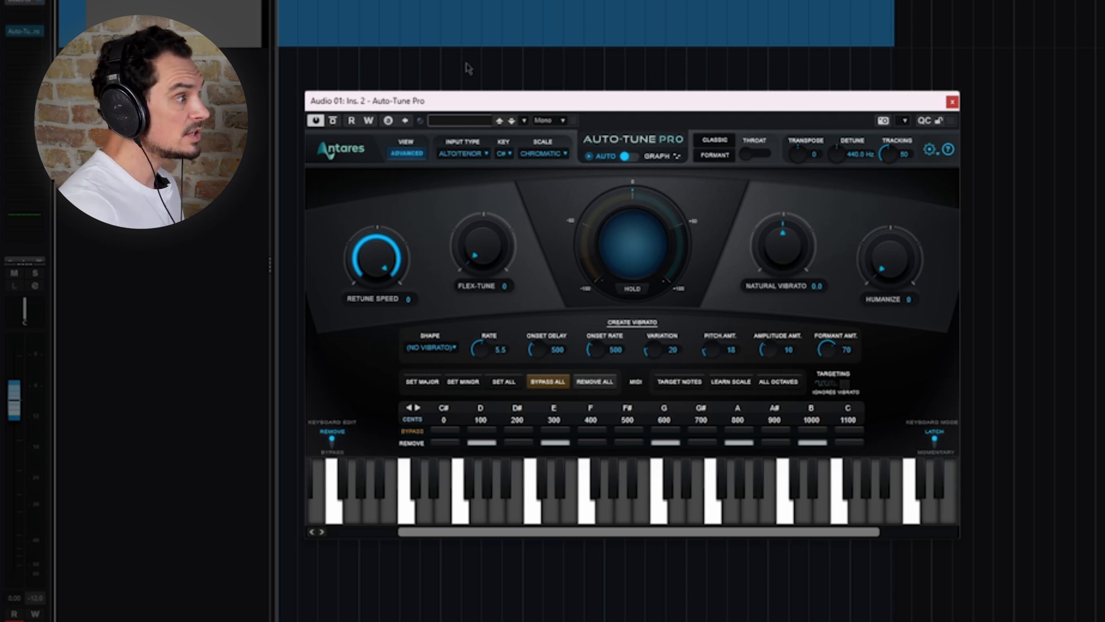
Set Retune Speed to 20 and play the vocal to audition the more natural correction.
{"action": "left_click_drag", "start_coordinate": [381, 257], "coordinate": [368, 279]}
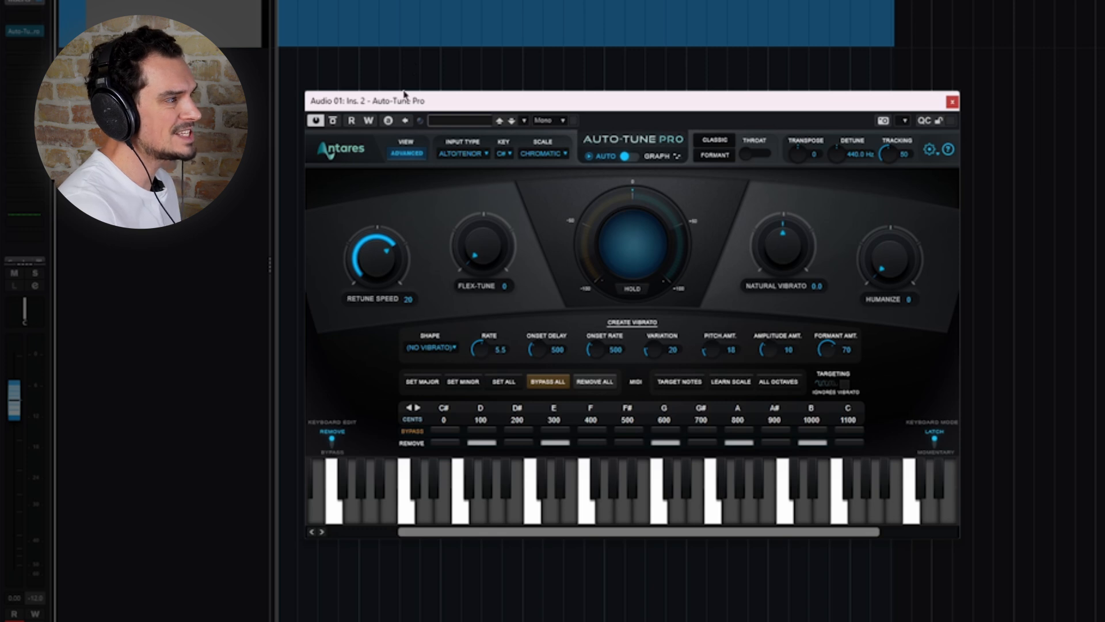
{"action": "key", "text": "space"}
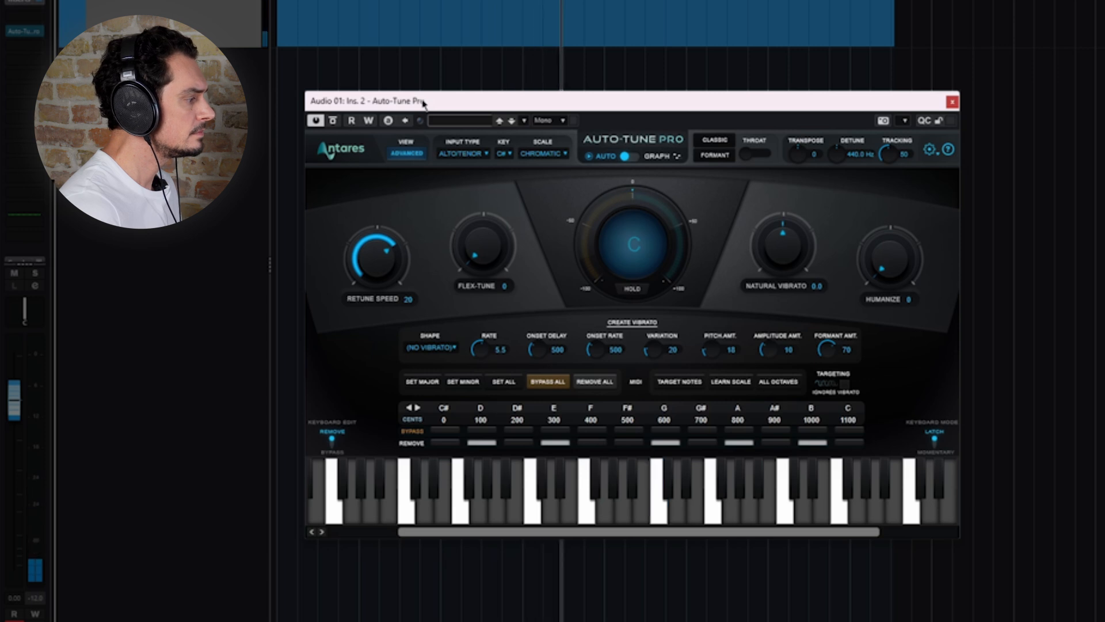
{"action": "key", "text": "space"}
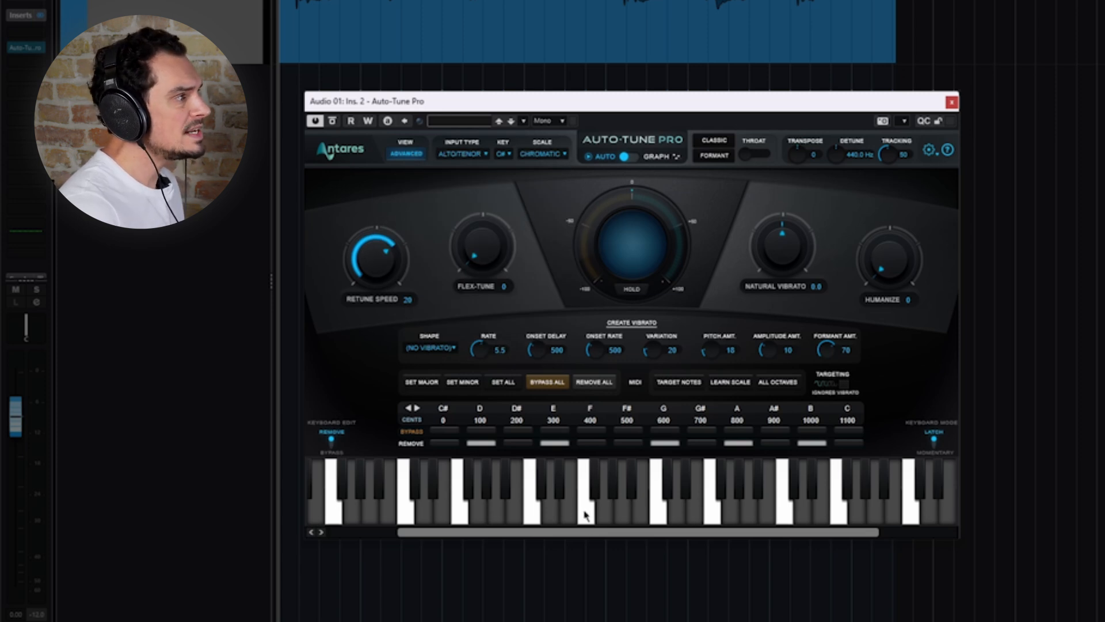
Set Flex-Tune to 20 and close the Auto-Tune Pro window.
{"action": "left_click_drag", "start_coordinate": [490, 262], "coordinate": [478, 215]}
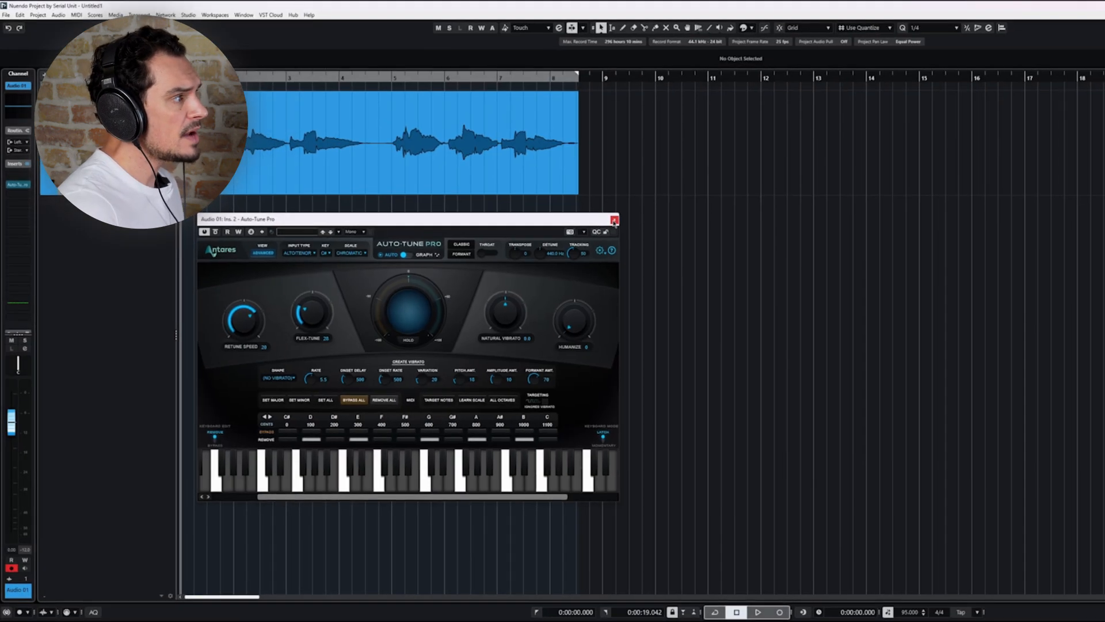
{"action": "left_click", "coordinate": [951, 102]}
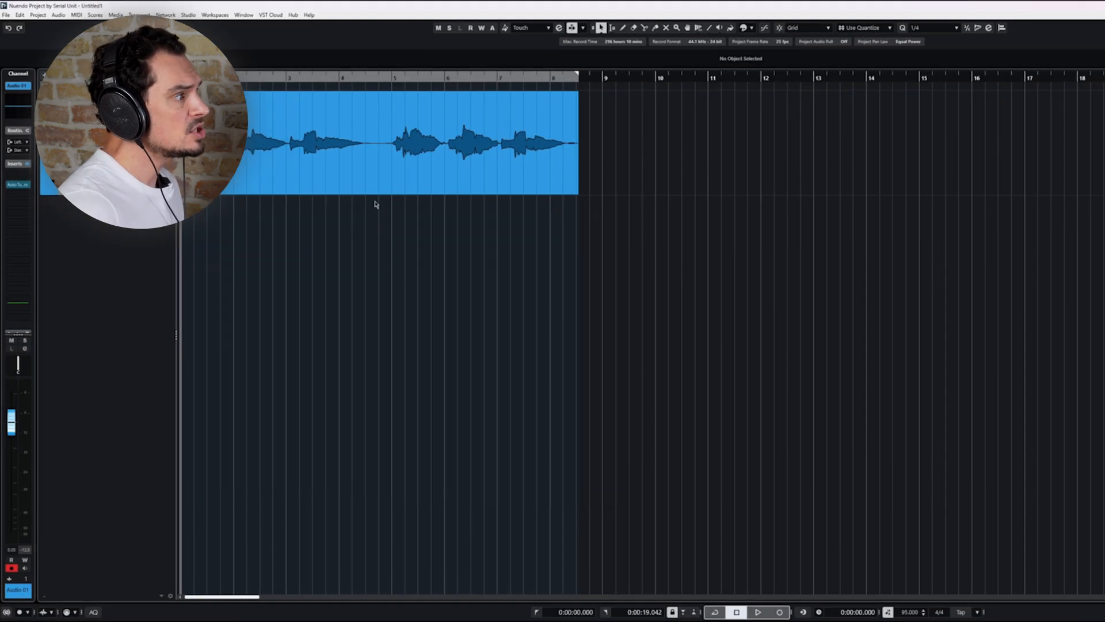
Open the vocal clip in the Sample Editor and examine the pitch curve of its long C3 segment.
{"action": "double_click", "coordinate": [327, 152]}
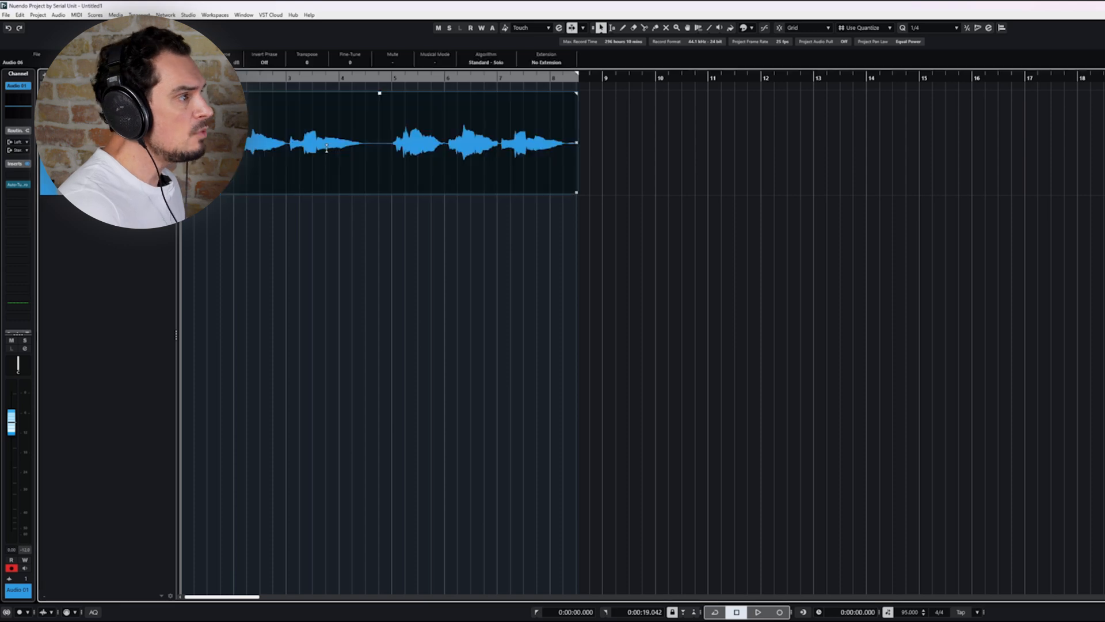
{"action": "left_click", "coordinate": [551, 249]}
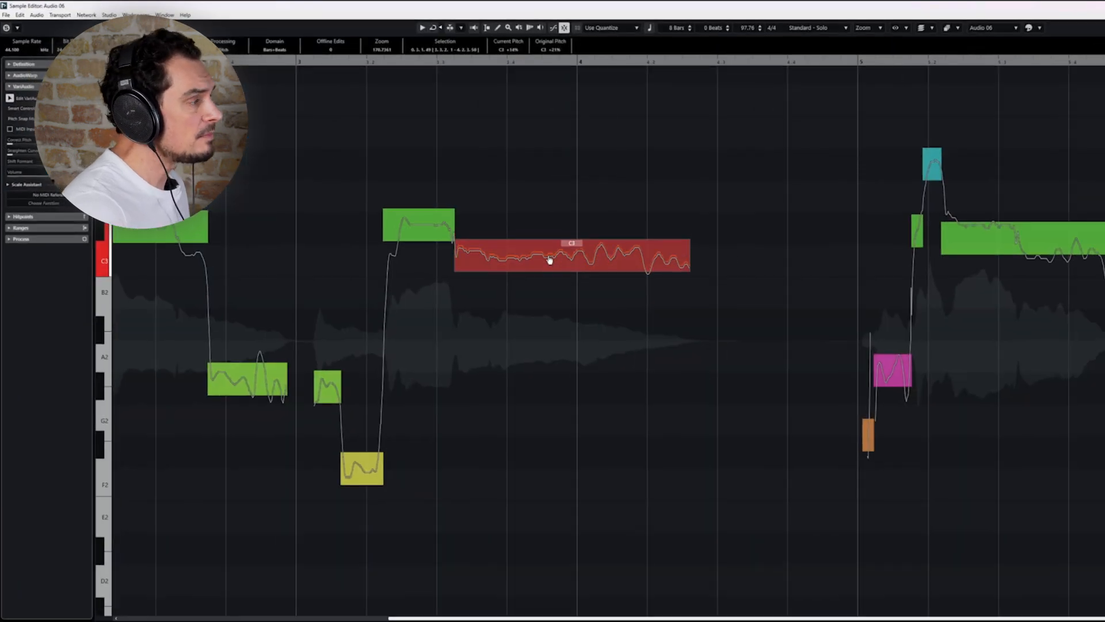
{"action": "left_click_drag", "start_coordinate": [558, 254], "coordinate": [563, 258]}
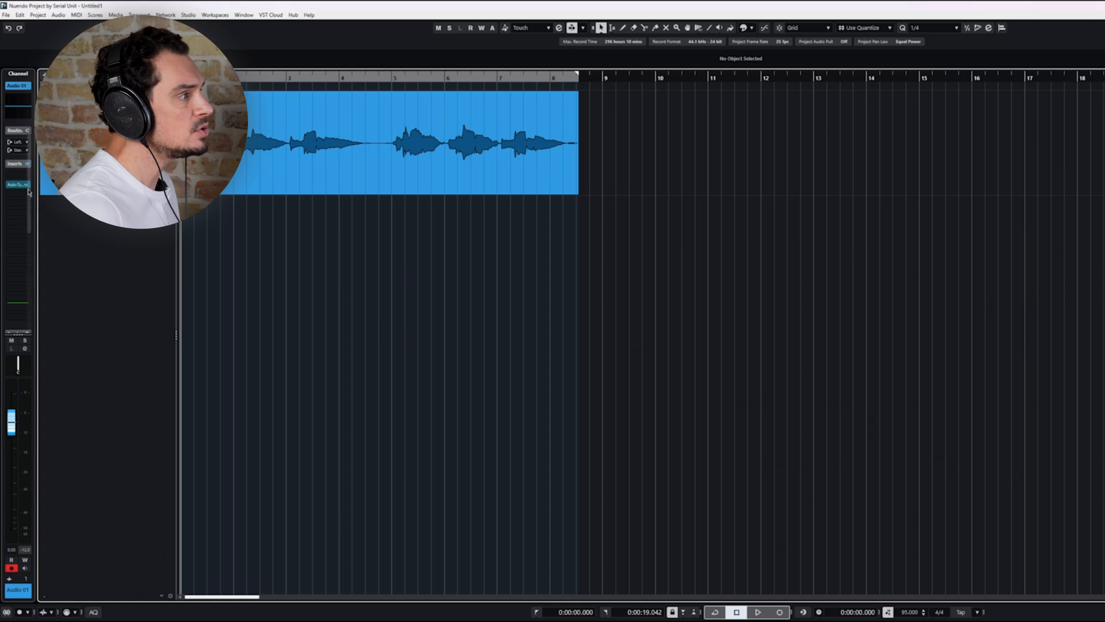
Reopen the Auto-Tune Pro insert on the vocal track and set Flex-Tune to 0.
{"action": "left_click", "coordinate": [15, 186]}
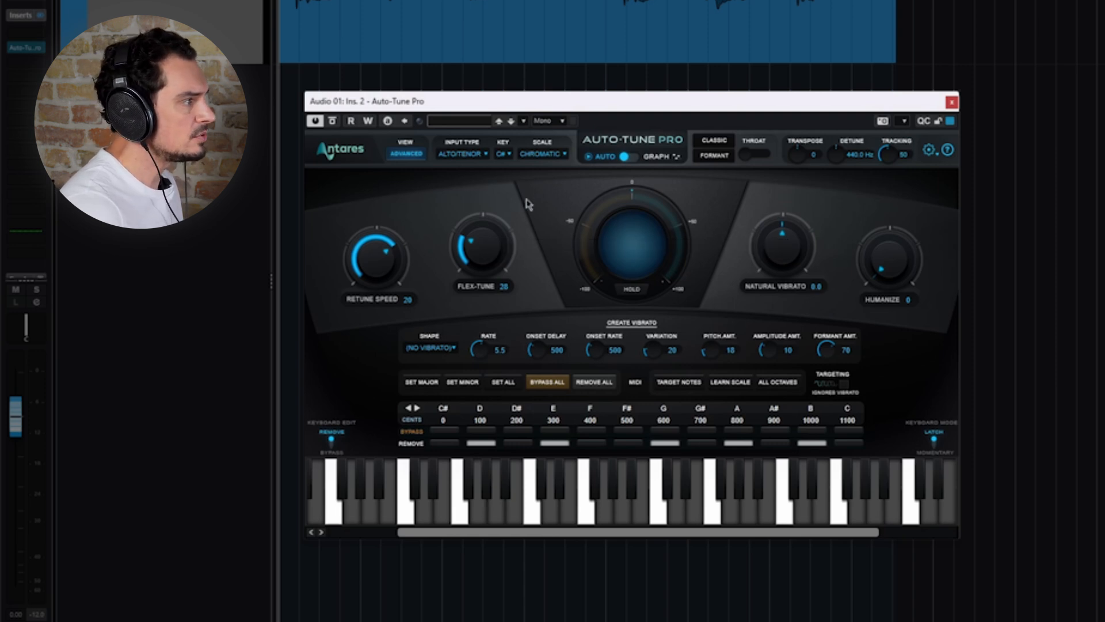
{"action": "left_click_drag", "start_coordinate": [483, 247], "coordinate": [482, 286]}
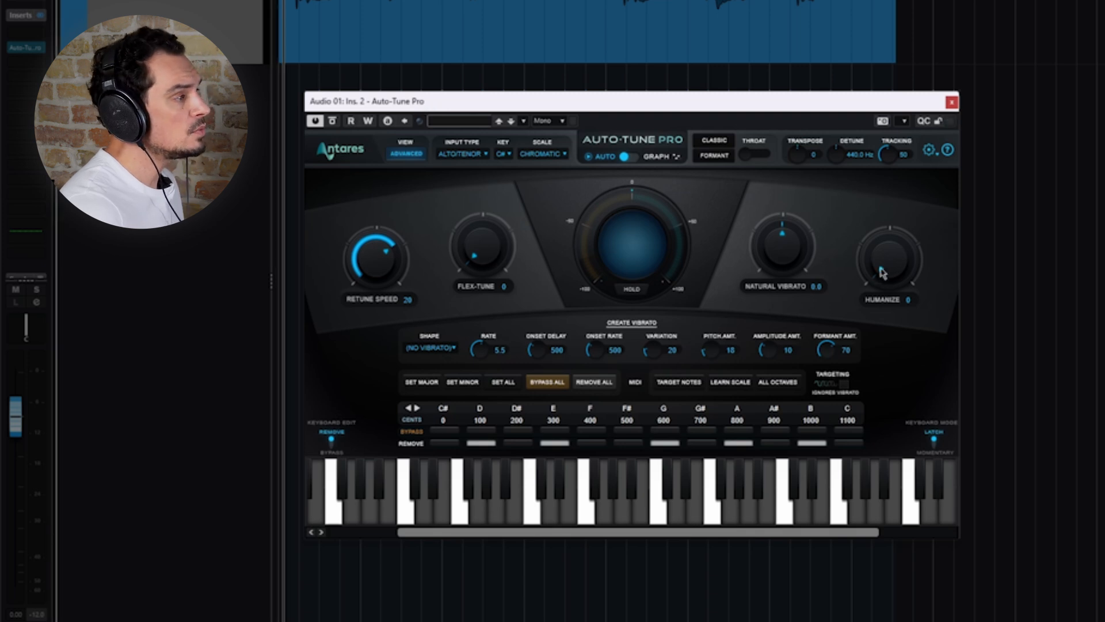
Play the vocal and set Retune Speed to 6 for a faster correction.
{"action": "mouse_move", "coordinate": [882, 271]}
{"action": "mouse_move", "coordinate": [883, 272]}
{"action": "left_mouse_down"}
{"action": "mouse_move", "coordinate": [894, 239]}
{"action": "mouse_move", "coordinate": [889, 285]}
{"action": "left_mouse_up"}
{"action": "key", "text": "space"}
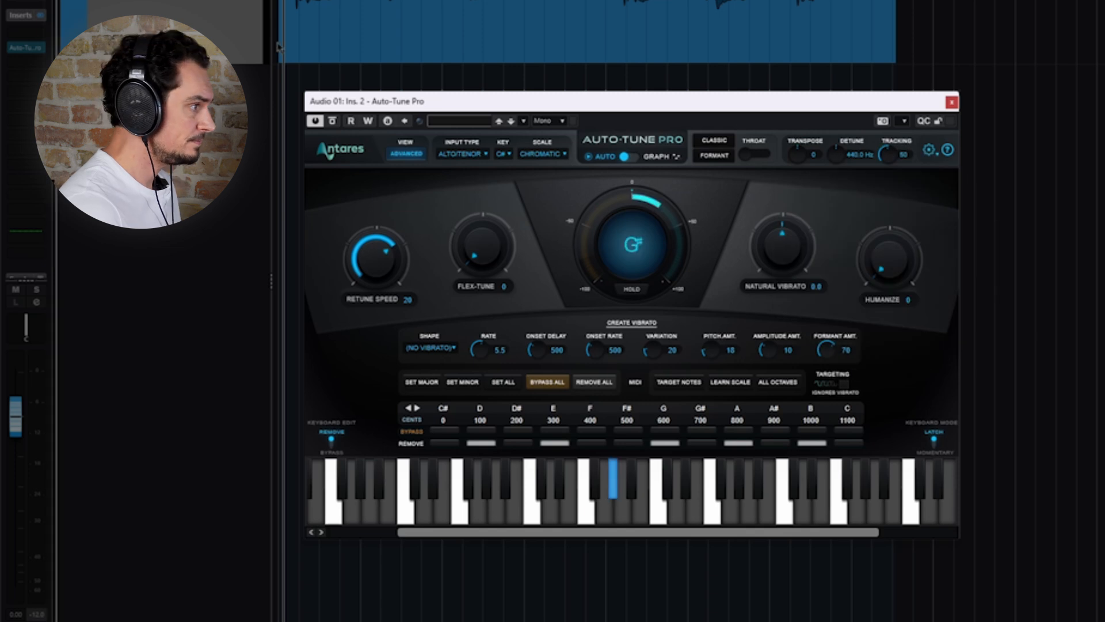
{"action": "left_click_drag", "start_coordinate": [374, 262], "coordinate": [380, 247]}
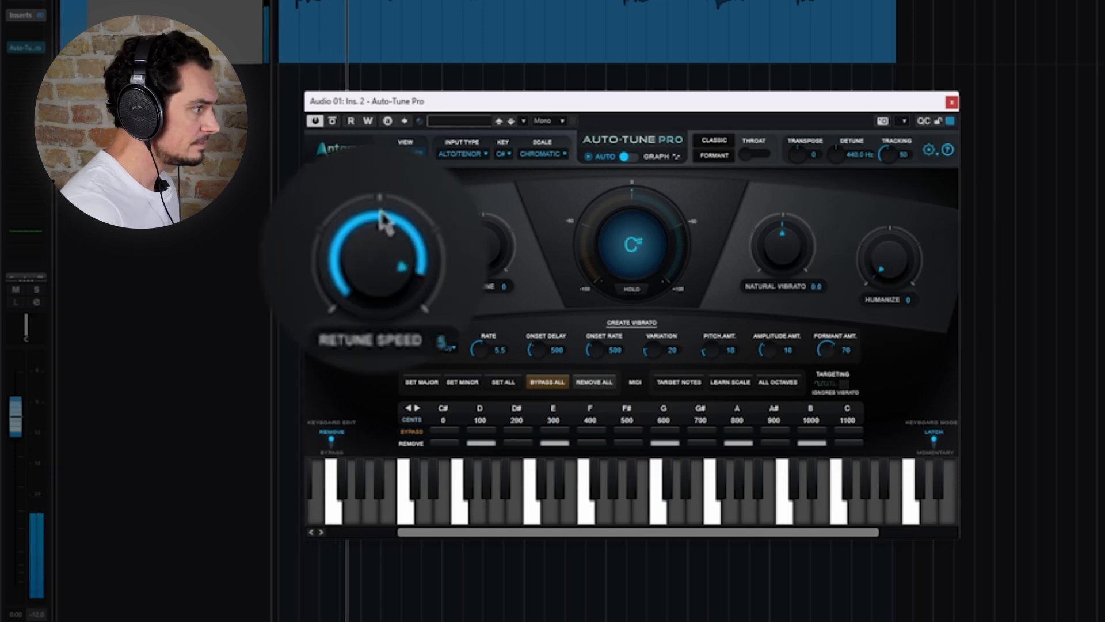
{"action": "mouse_move", "coordinate": [378, 263]}
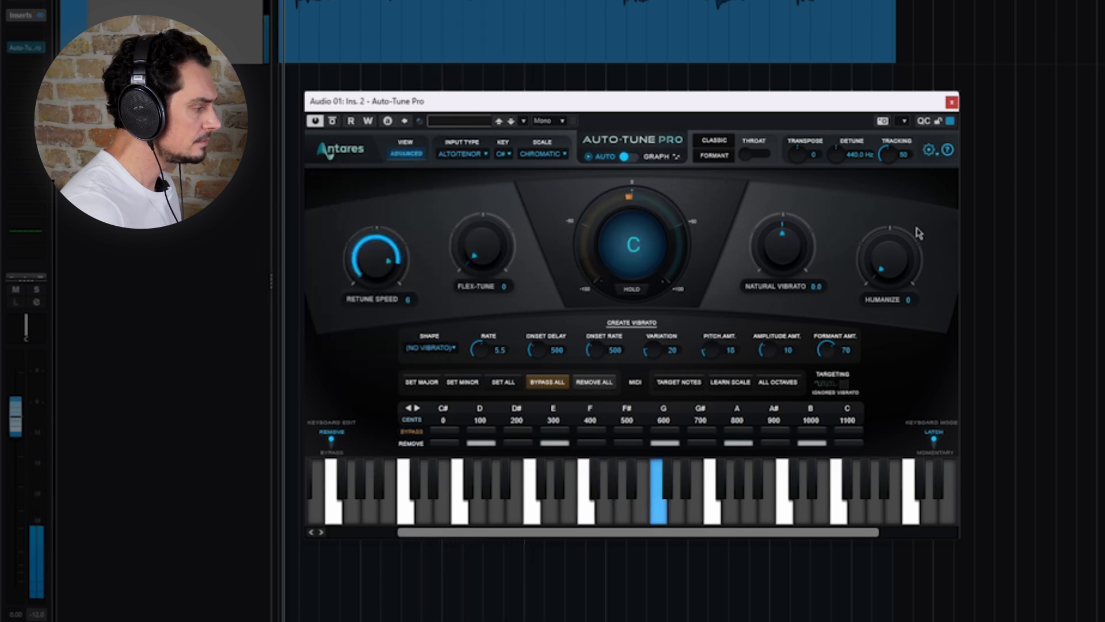
Set Humanize to 67 and Retune Speed to 10 while the vocal plays, and stop playback.
{"action": "left_click_drag", "start_coordinate": [913, 227], "coordinate": [924, 159]}
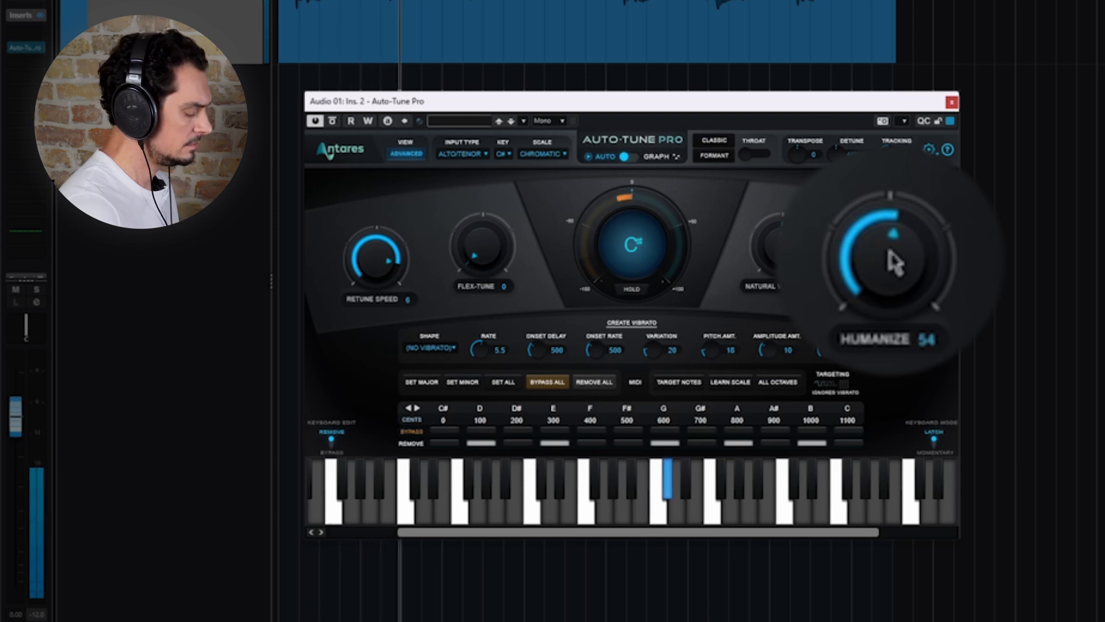
{"action": "left_click_drag", "start_coordinate": [893, 261], "coordinate": [903, 242]}
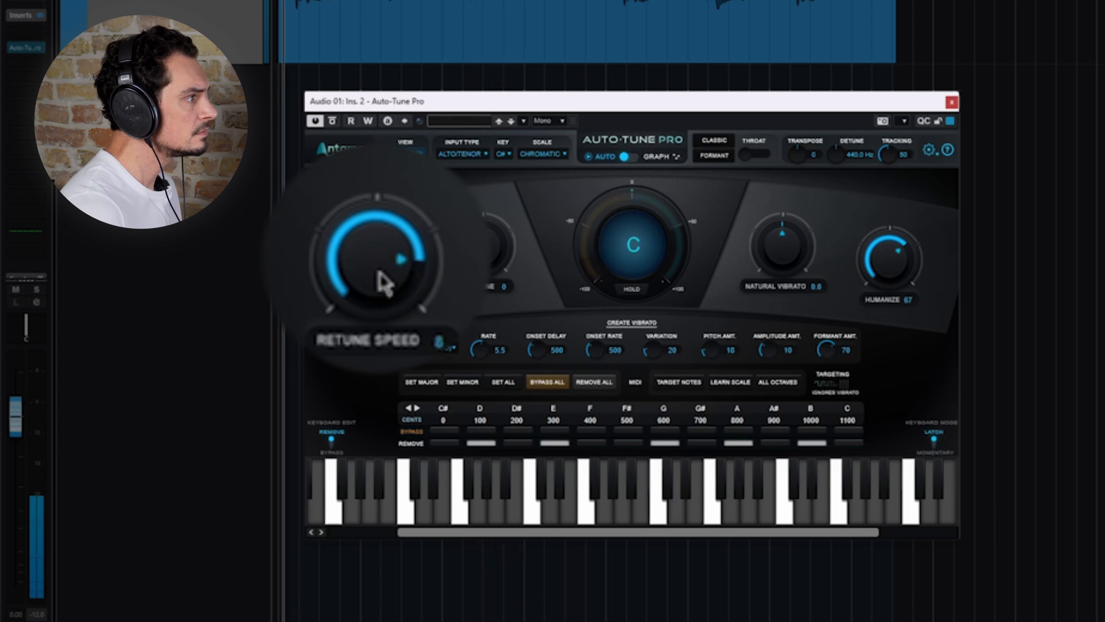
{"action": "left_click_drag", "start_coordinate": [385, 268], "coordinate": [381, 273]}
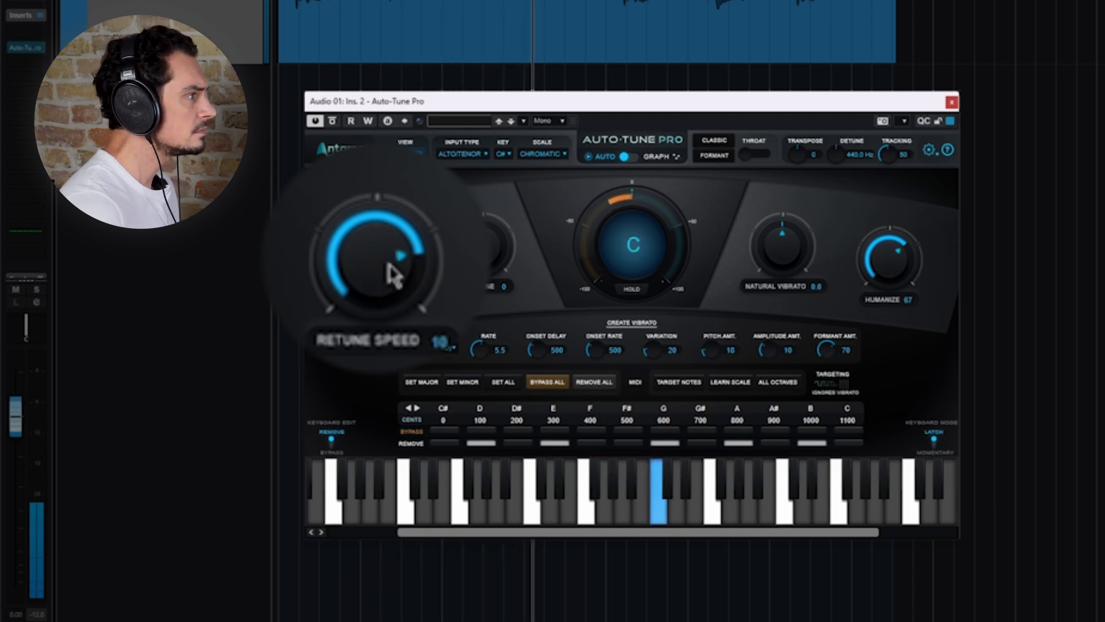
{"action": "key", "text": "space"}
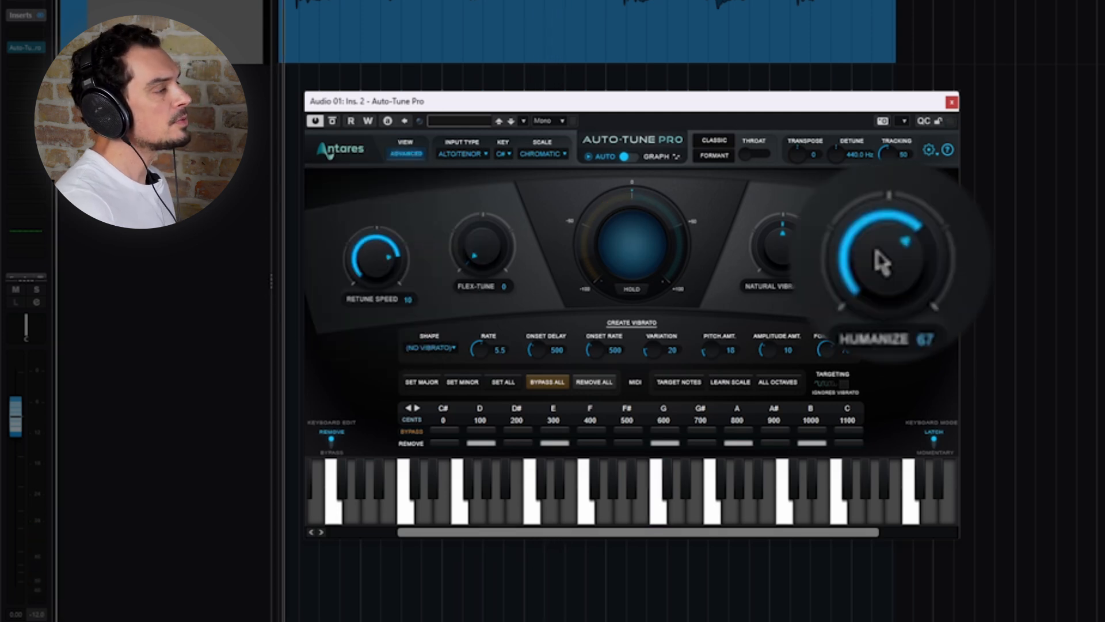
Reset Humanize to 0 and set Retune Speed to 21.
{"action": "left_click_drag", "start_coordinate": [880, 254], "coordinate": [879, 351]}
{"action": "left_click_drag", "start_coordinate": [367, 242], "coordinate": [370, 262]}
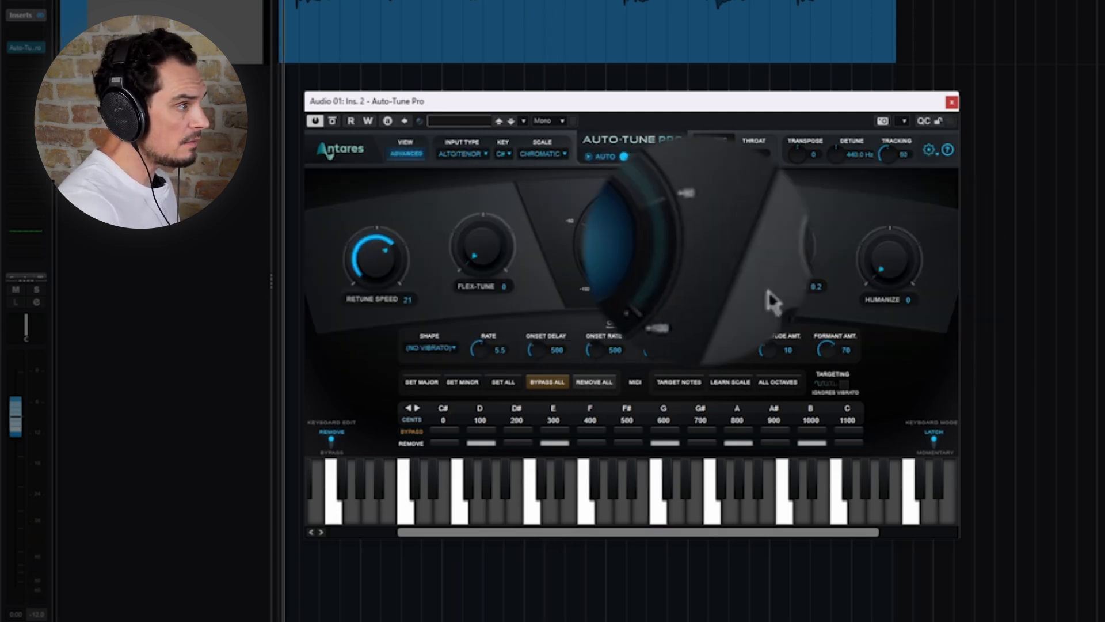
Audition positive and negative Natural Vibrato amounts on the playing vocal, finishing at 0.2.
{"action": "left_click_drag", "start_coordinate": [792, 284], "coordinate": [802, 222]}
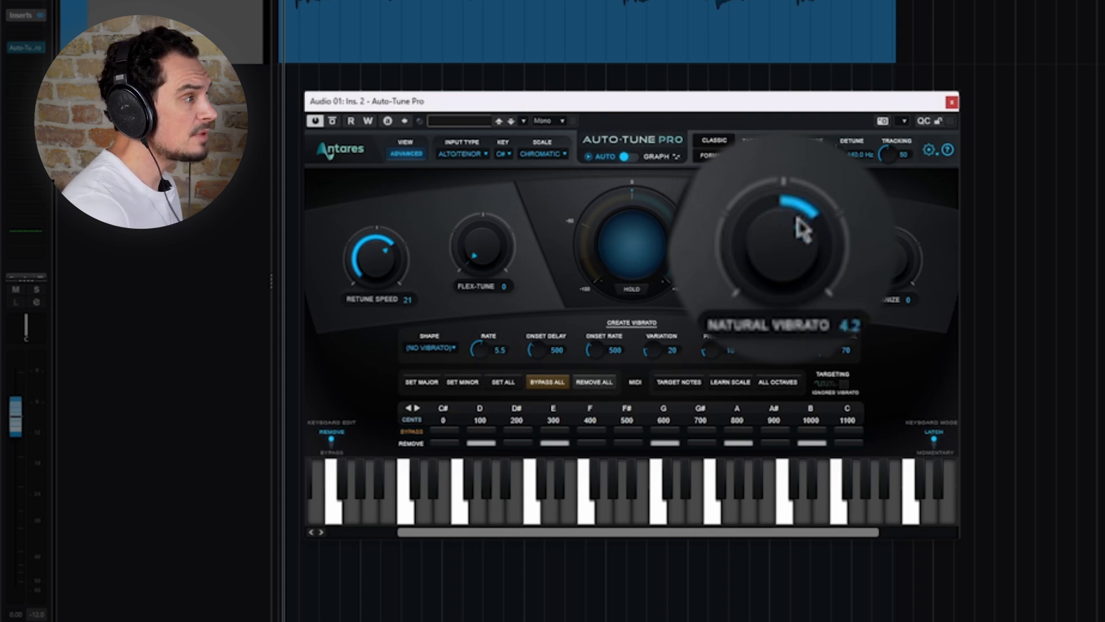
{"action": "left_click_drag", "start_coordinate": [802, 222], "coordinate": [795, 276]}
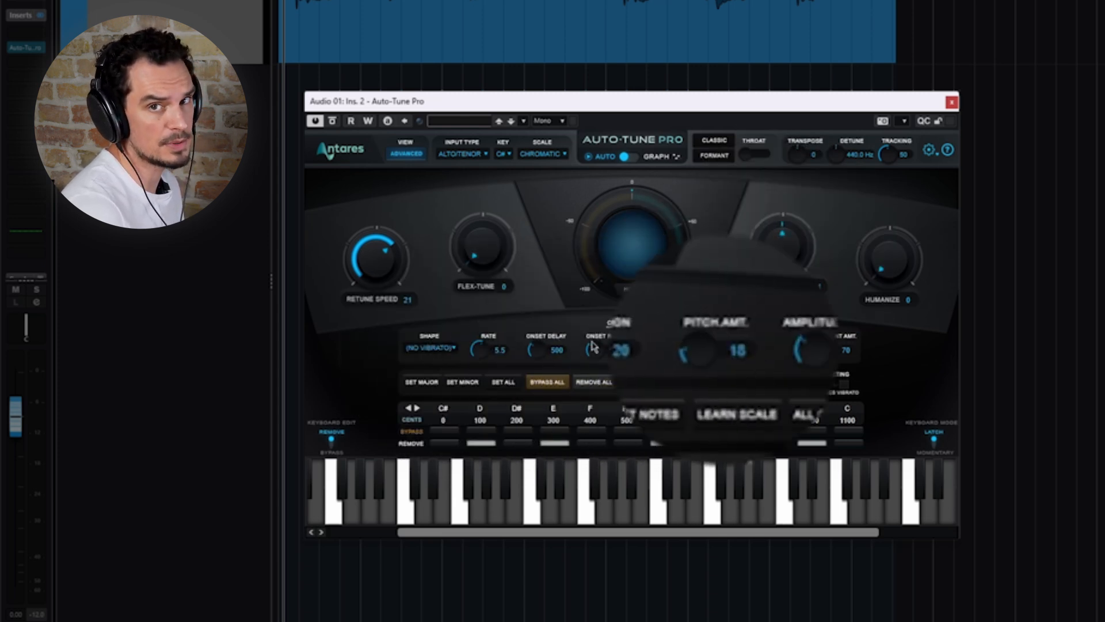
{"action": "key", "text": "space"}
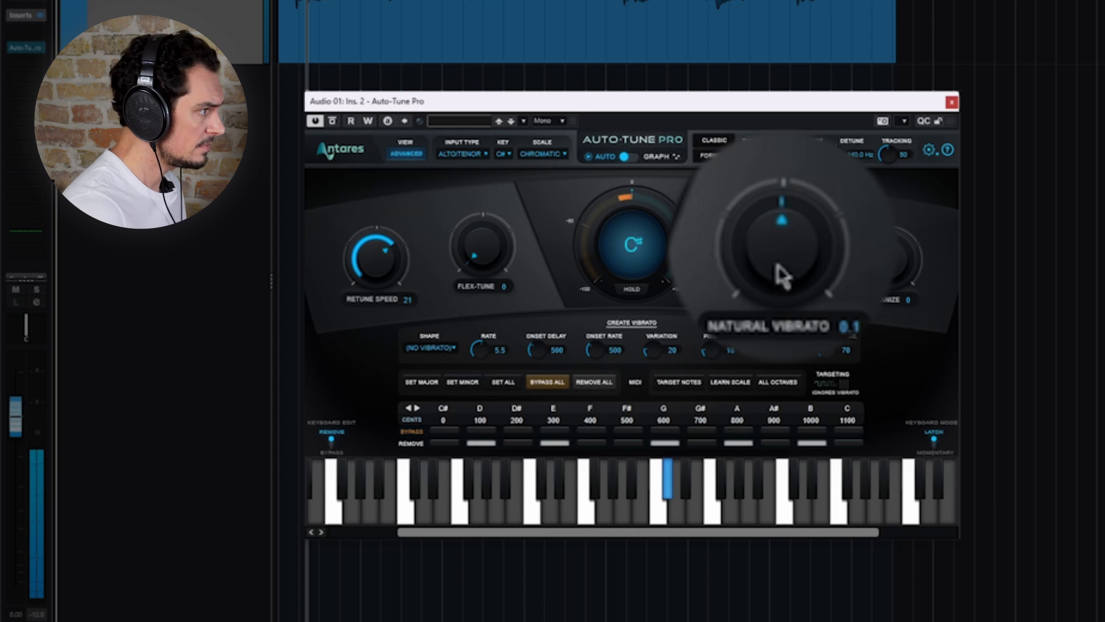
{"action": "left_click_drag", "start_coordinate": [782, 276], "coordinate": [790, 205]}
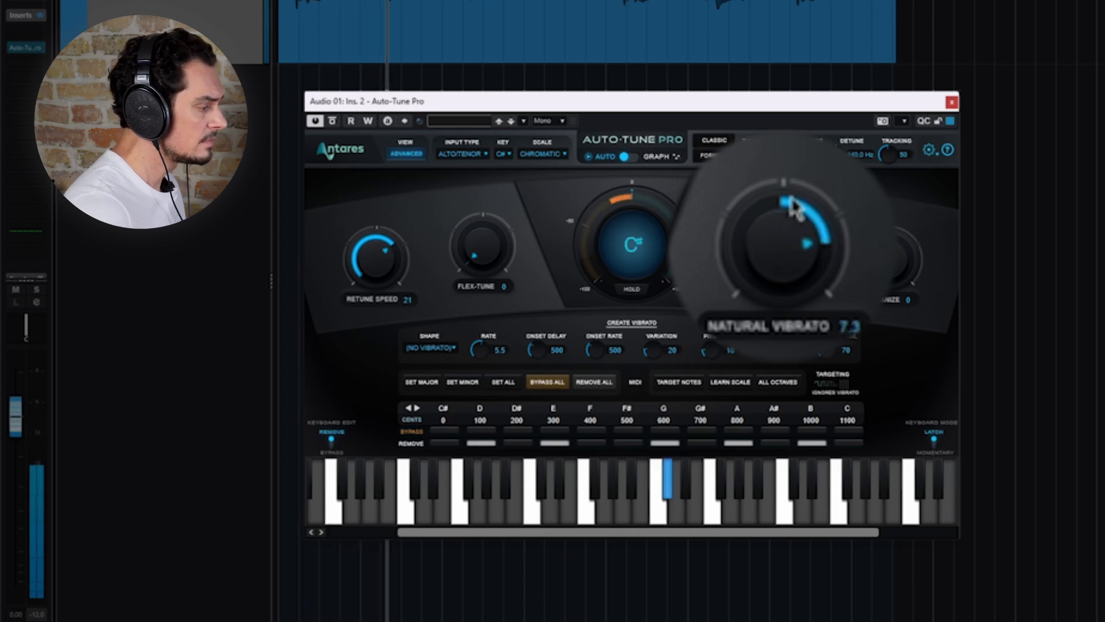
{"action": "left_click_drag", "start_coordinate": [795, 208], "coordinate": [771, 308]}
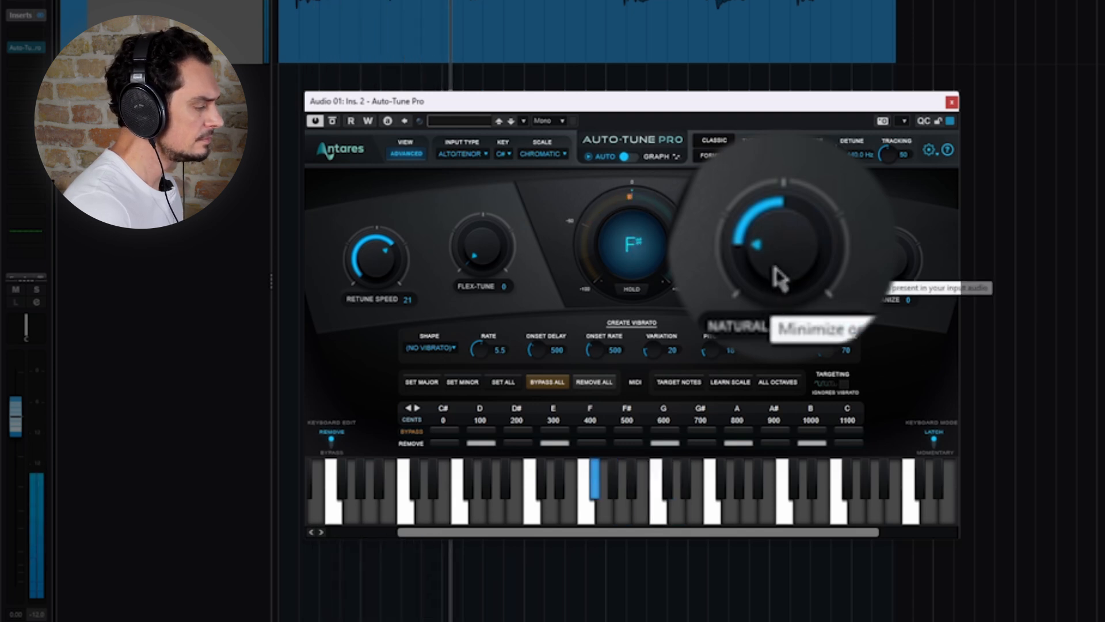
{"action": "left_click_drag", "start_coordinate": [772, 276], "coordinate": [796, 223]}
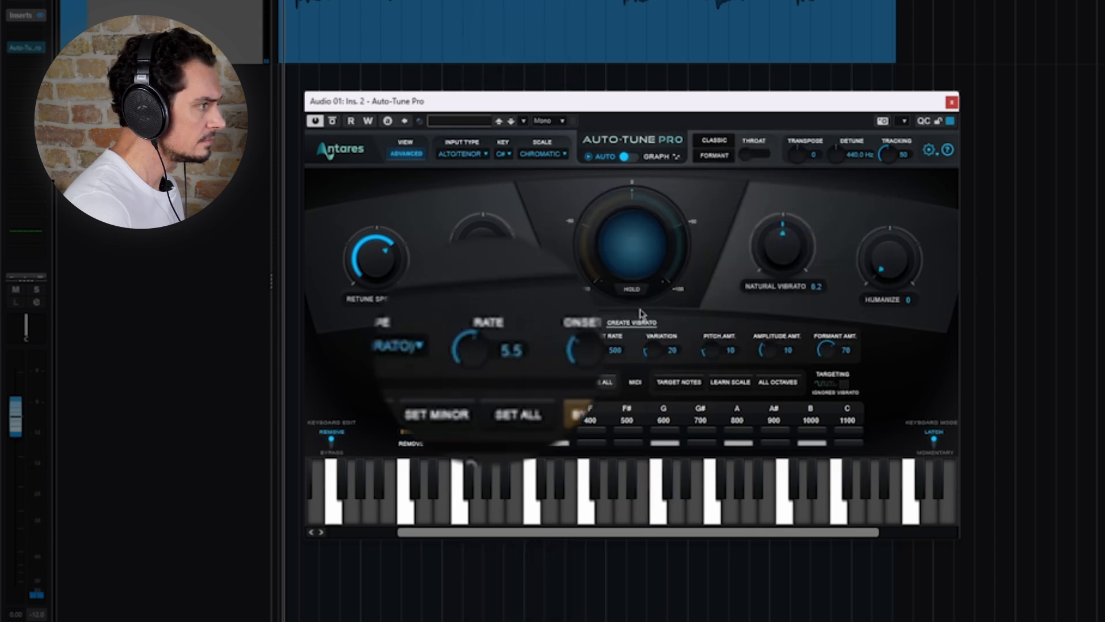
Create a sine wave vibrato on the vocal and adjust its rate, variation and amplitude amount.
{"action": "left_click", "coordinate": [431, 348]}
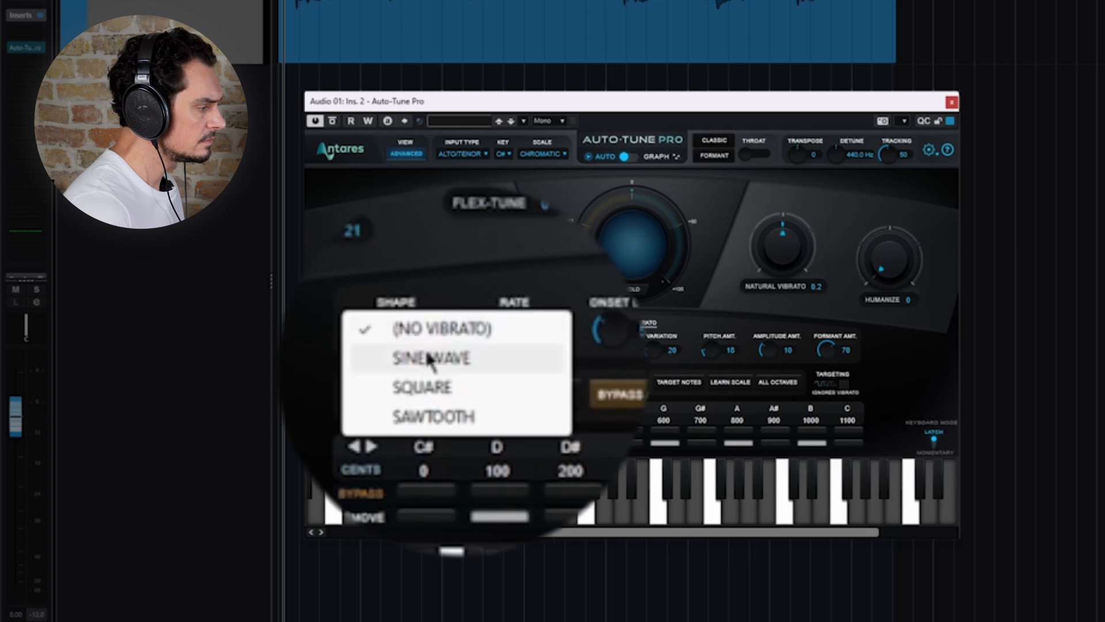
{"action": "left_click", "coordinate": [434, 357]}
{"action": "mouse_move", "coordinate": [473, 348]}
{"action": "left_mouse_down"}
{"action": "mouse_move", "coordinate": [493, 338]}
{"action": "mouse_move", "coordinate": [479, 347]}
{"action": "left_mouse_up"}
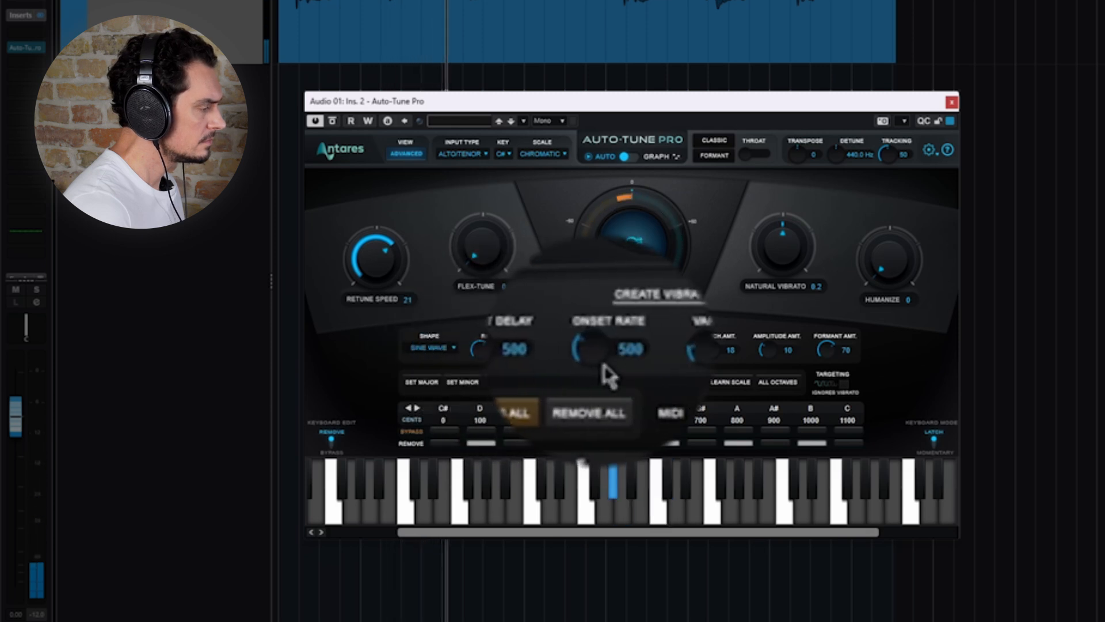
{"action": "left_click_drag", "start_coordinate": [658, 353], "coordinate": [708, 374]}
{"action": "left_click_drag", "start_coordinate": [778, 353], "coordinate": [765, 375]}
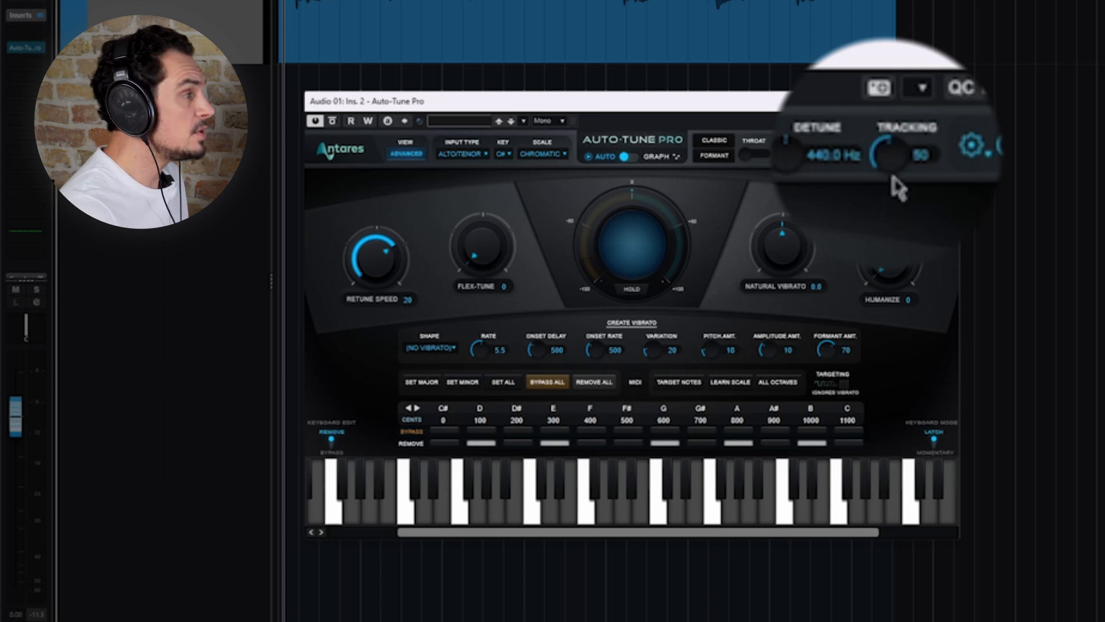
Try the Tracking control, and lower Transpose to -12 while the vocal plays.
{"action": "left_click_drag", "start_coordinate": [892, 144], "coordinate": [888, 143]}
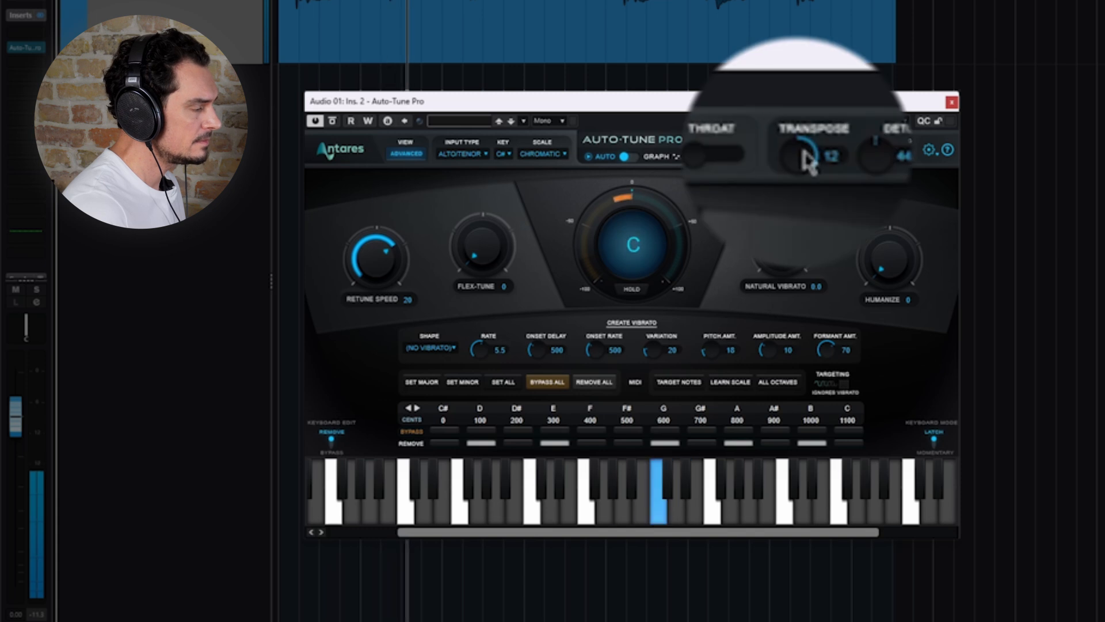
{"action": "left_click_drag", "start_coordinate": [809, 161], "coordinate": [814, 395]}
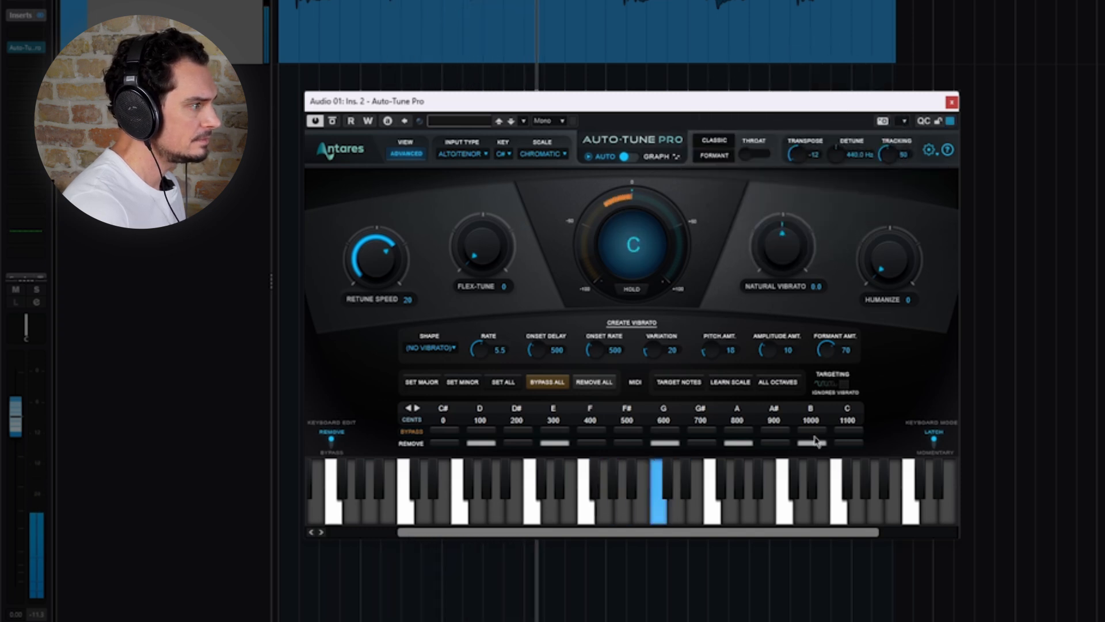
{"action": "key", "text": "space"}
Enable Formant correction and set Throat to 70 while the vocal plays.
{"action": "left_click", "coordinate": [707, 163]}
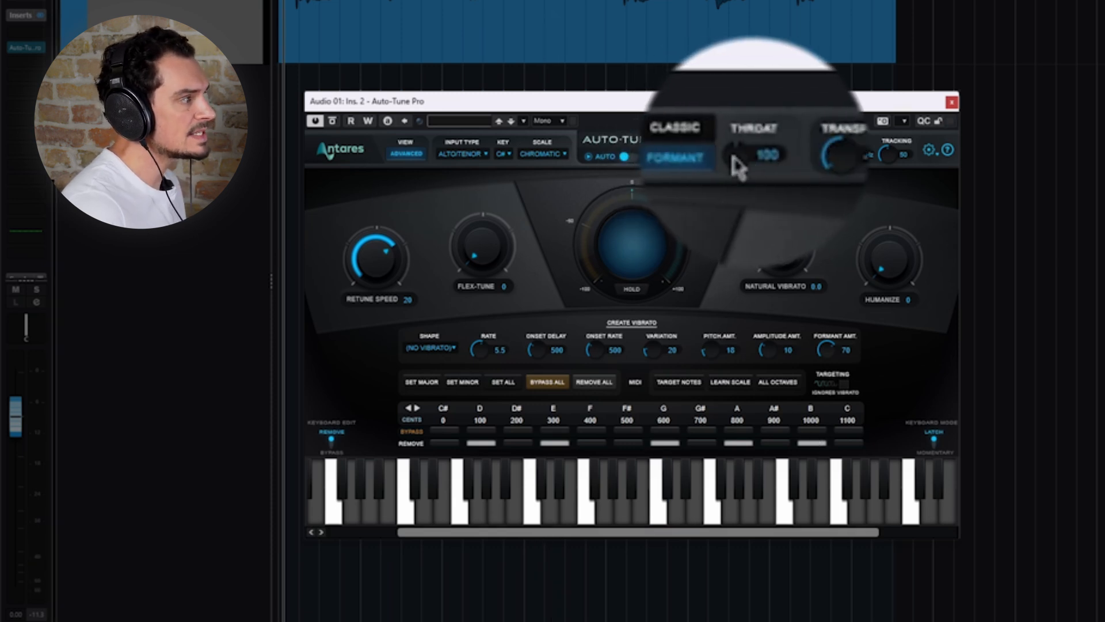
{"action": "key", "text": "space"}
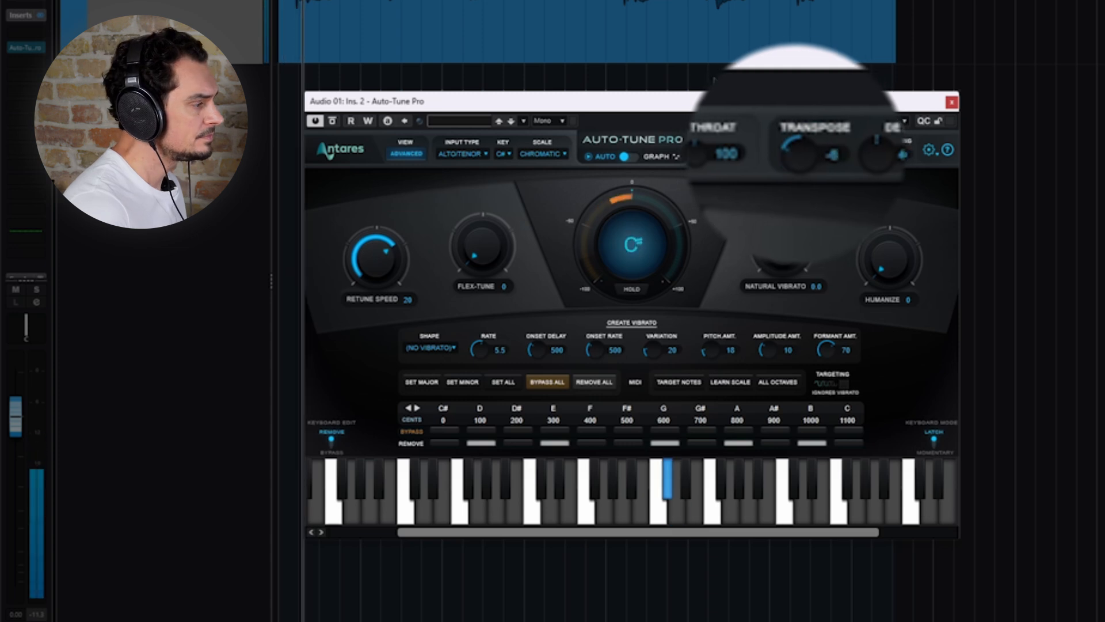
{"action": "left_click_drag", "start_coordinate": [741, 167], "coordinate": [739, 214]}
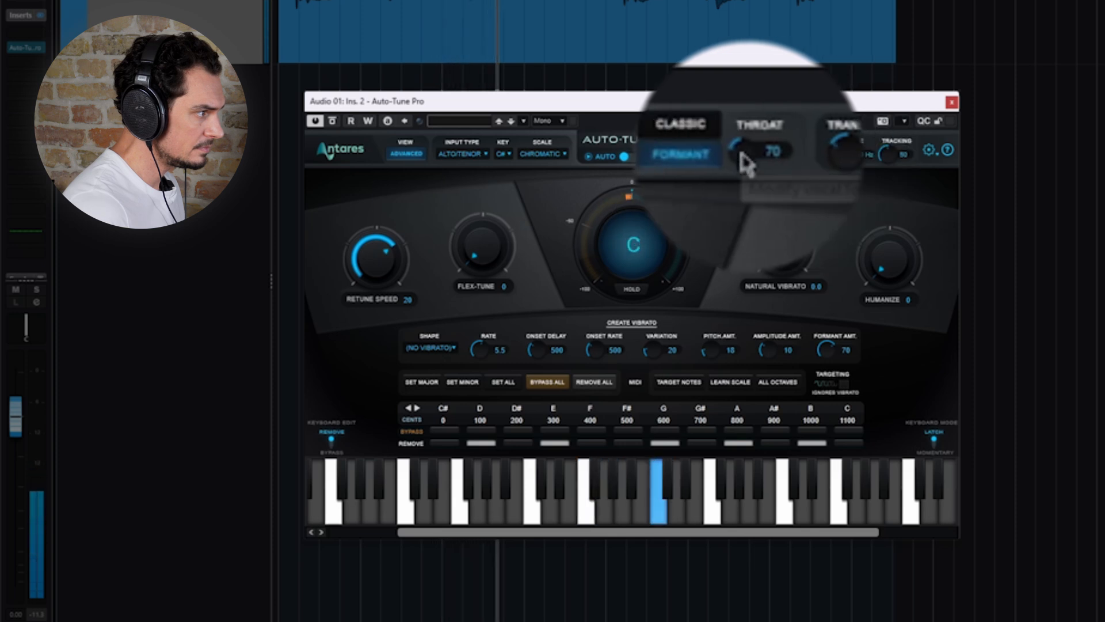
Raise Throat to 72 and on to 104 with Formant correction on, and audition the vocal with Transpose at 12.
{"action": "left_click_drag", "start_coordinate": [742, 161], "coordinate": [795, 81]}
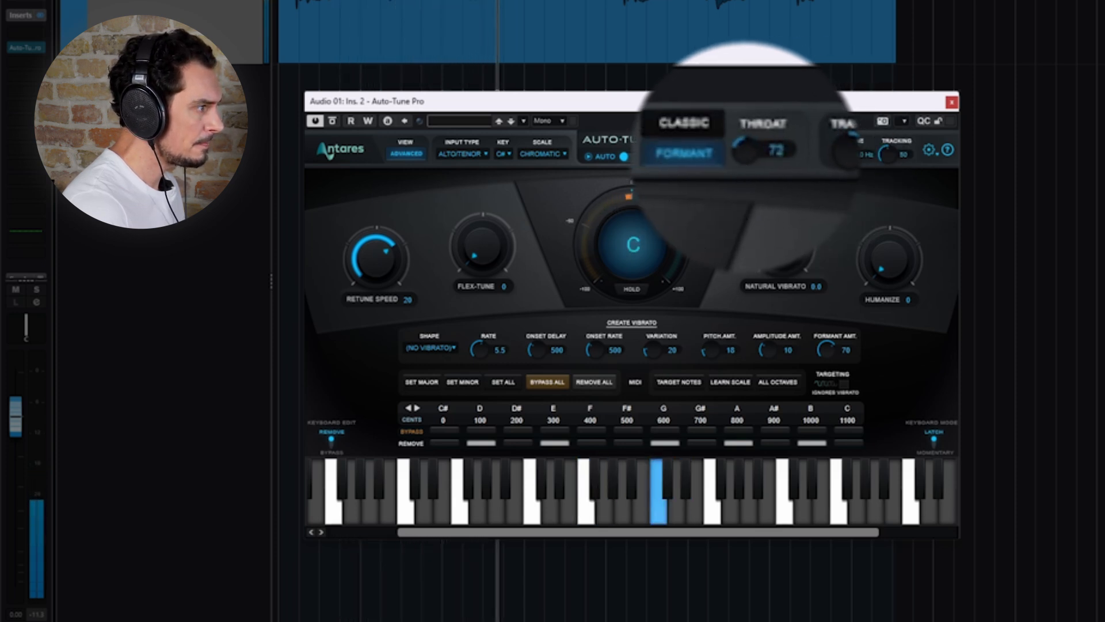
{"action": "left_click_drag", "start_coordinate": [758, 173], "coordinate": [779, 111]}
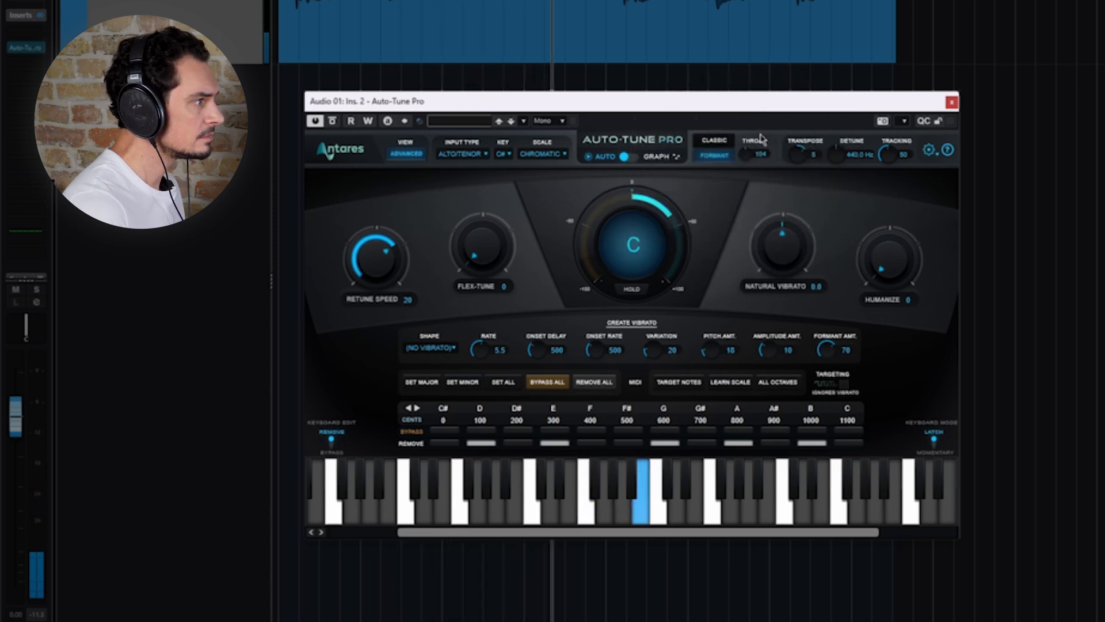
{"action": "key", "text": "space"}
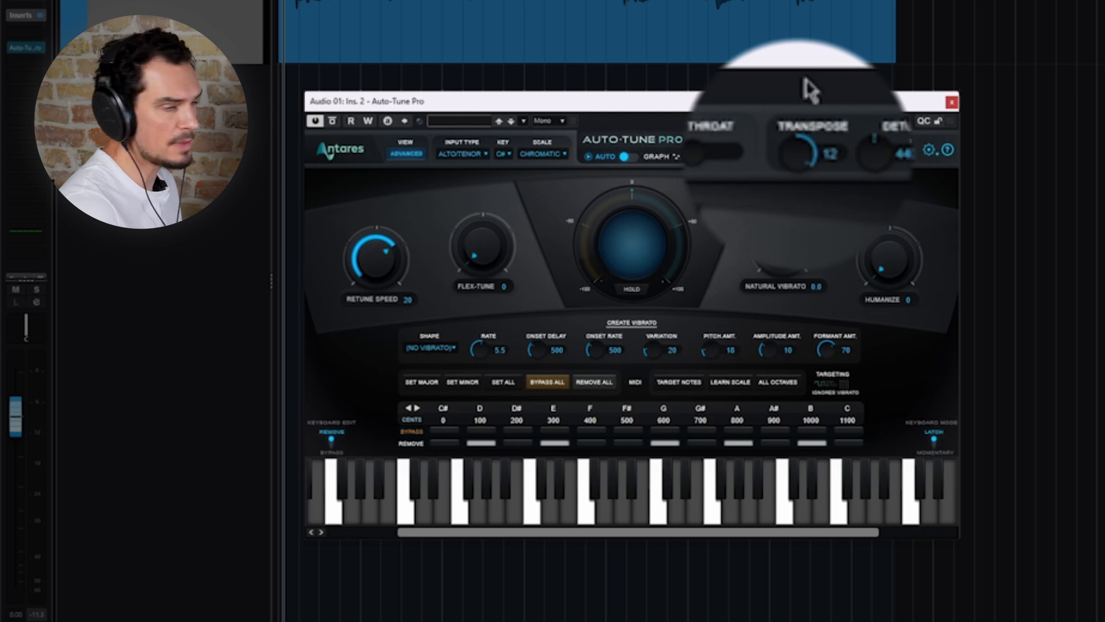
{"action": "key", "text": "space"}
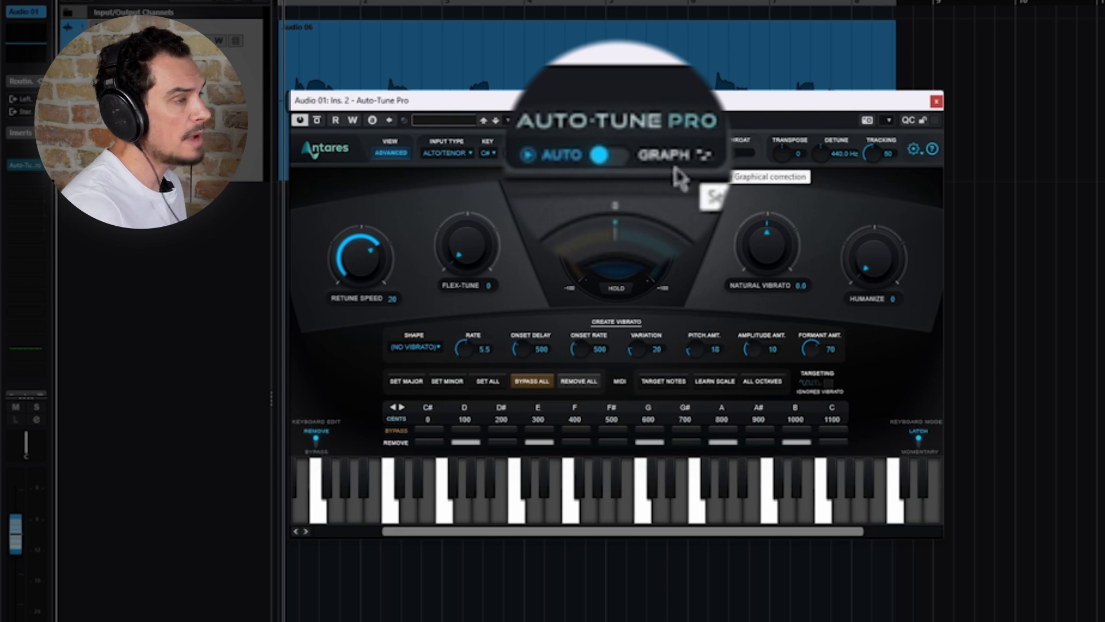
Switch to the Graph correction mode and back to Auto, and close the Auto-Tune Pro plug-in window.
{"action": "left_click", "coordinate": [621, 158]}
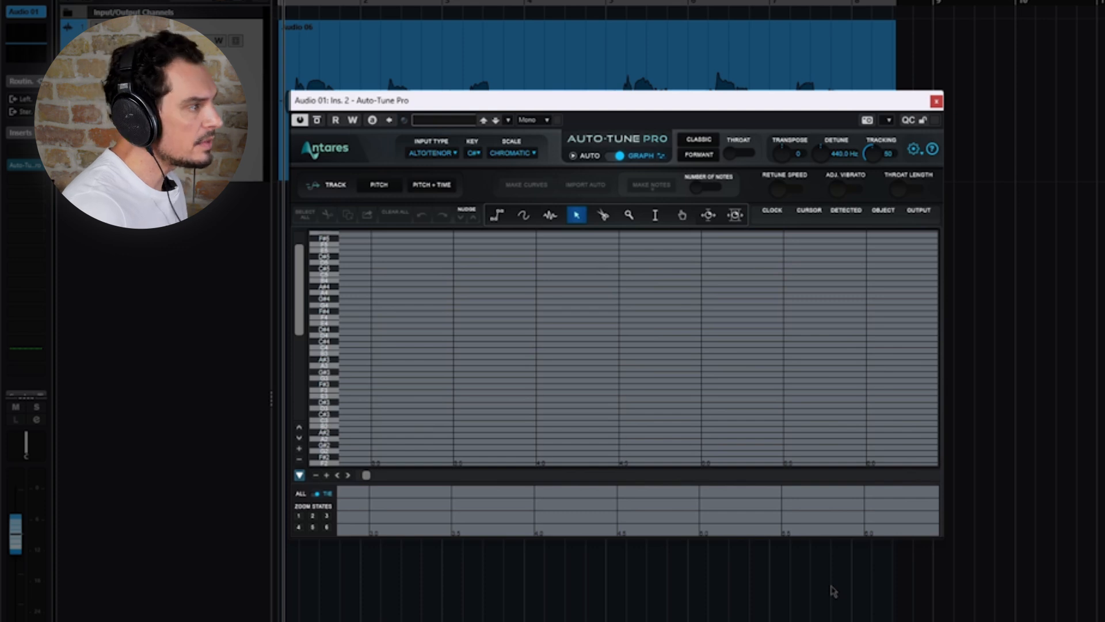
{"action": "left_click", "coordinate": [616, 155]}
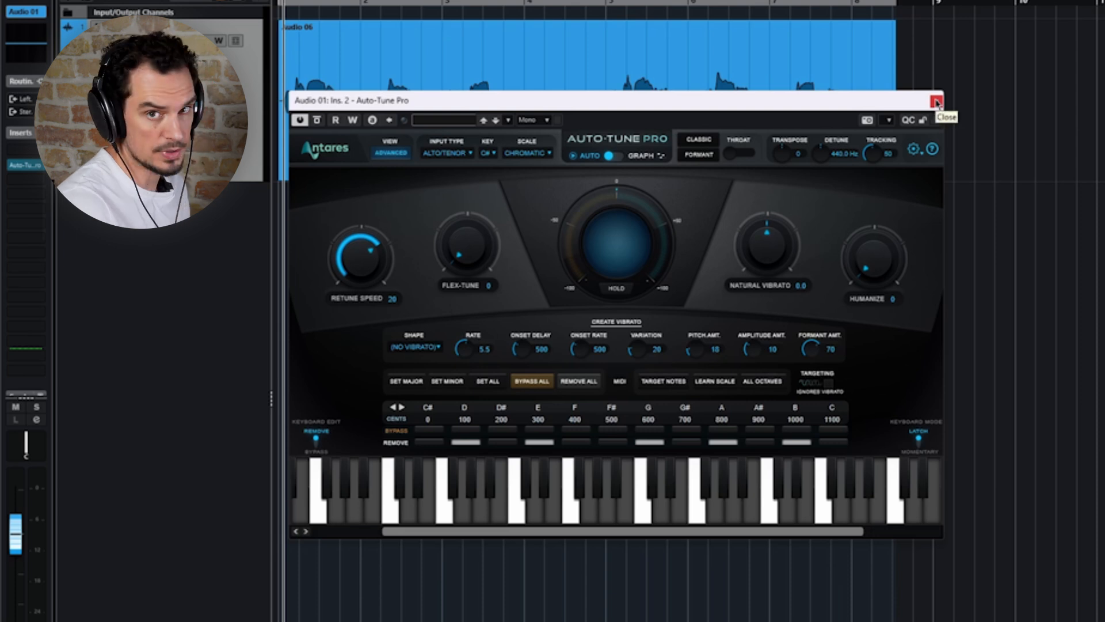
{"action": "left_click", "coordinate": [936, 103]}
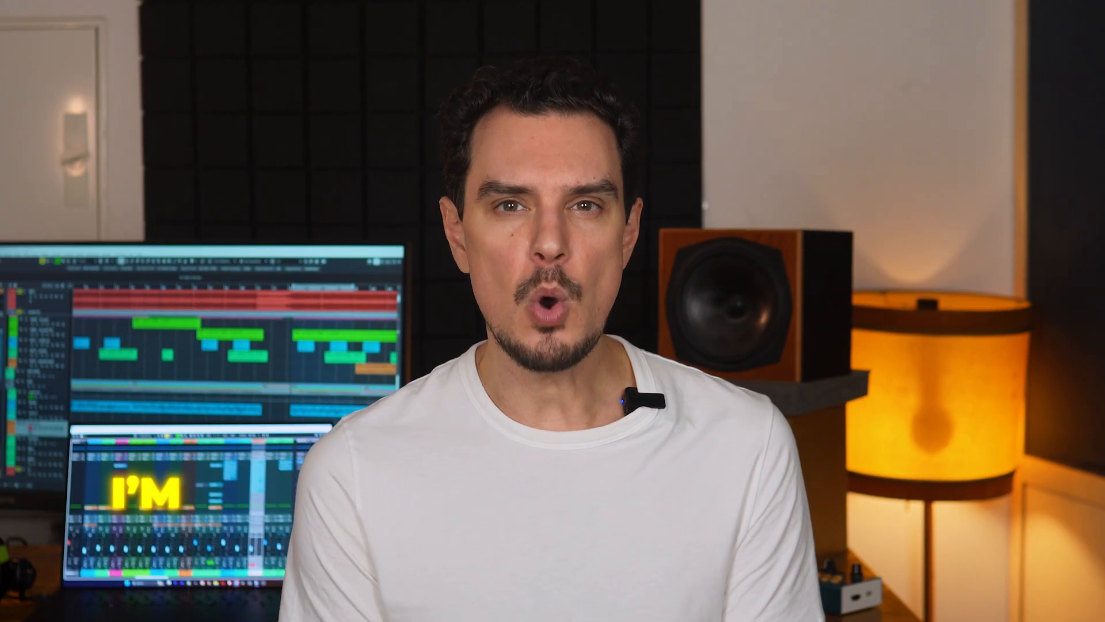